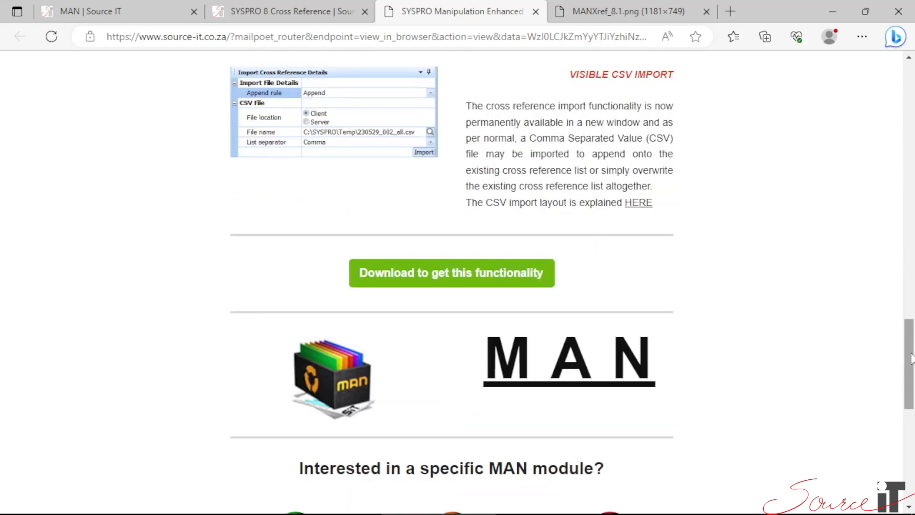
In SYSPRO, open Maintain Cross Reference Codes from the Source IT MAN Conversion System setup programs and load the SCAM module.
{"action": "left_click_drag", "start_coordinate": [912, 358], "coordinate": [906, 413]}
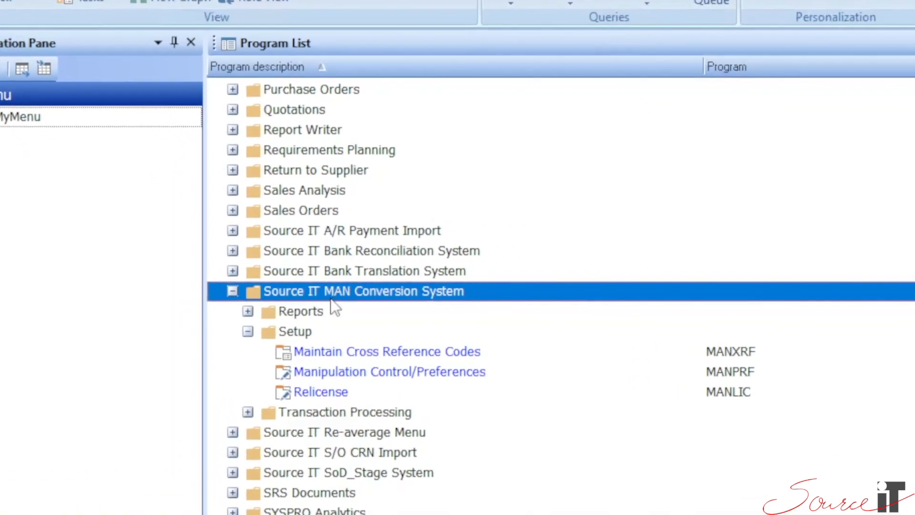
{"action": "left_click", "coordinate": [302, 334]}
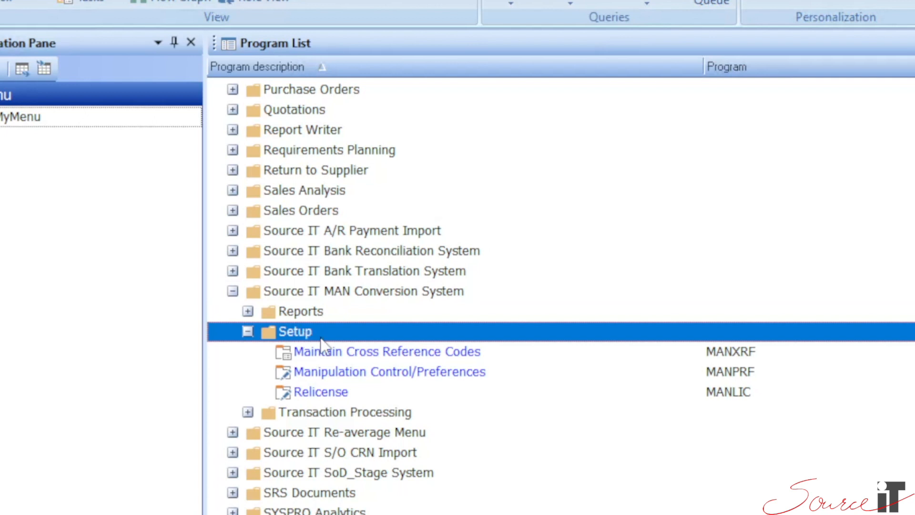
{"action": "left_click", "coordinate": [329, 353]}
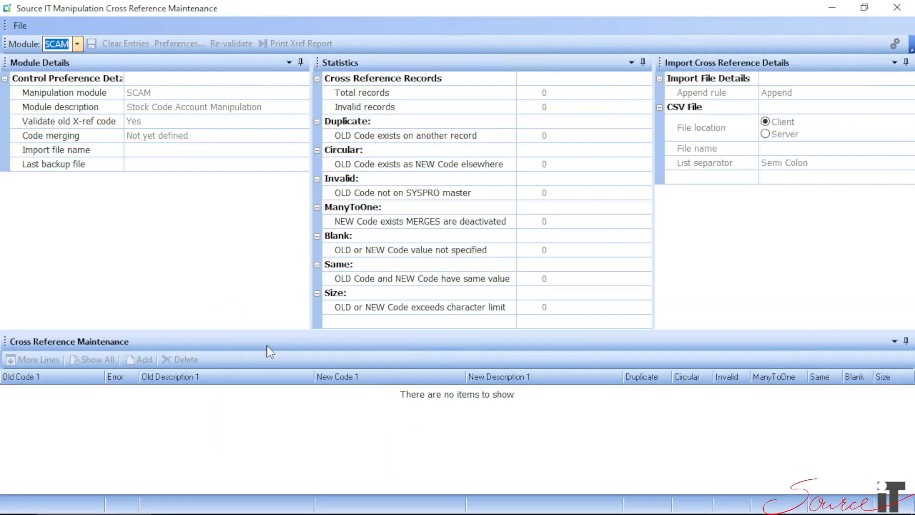
{"action": "left_click", "coordinate": [77, 45]}
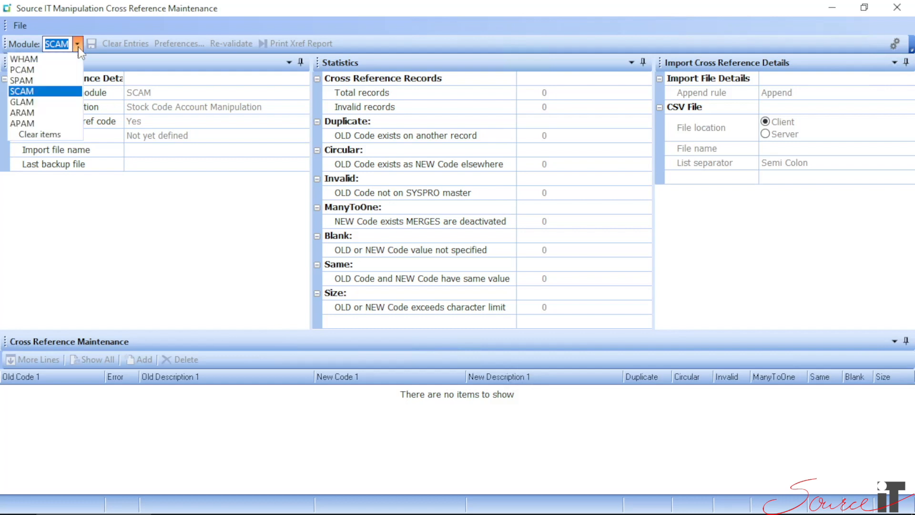
{"action": "left_click", "coordinate": [29, 93]}
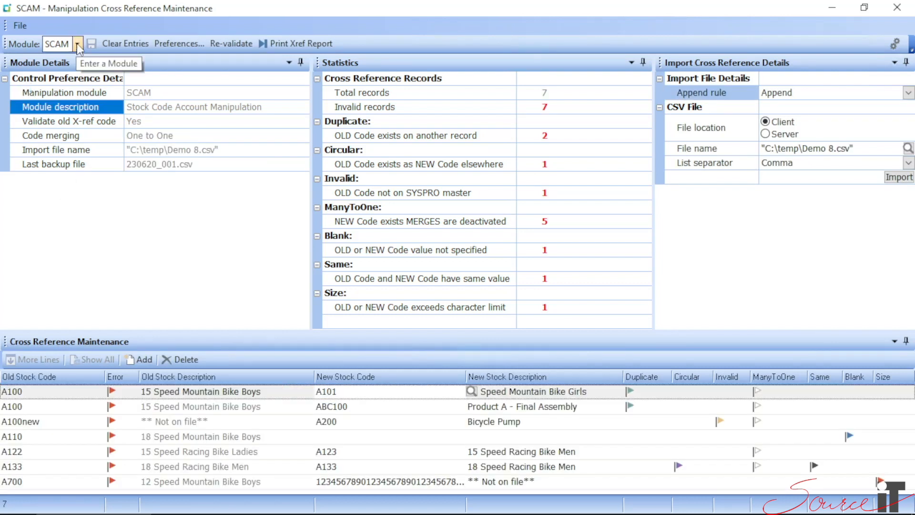
Select the PCAM module and save its control preferences with the default settings.
{"action": "left_click", "coordinate": [77, 45]}
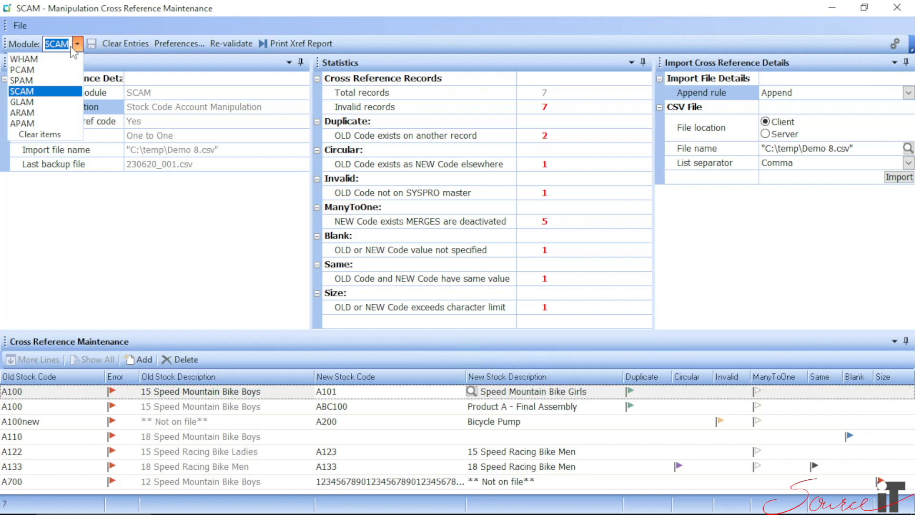
{"action": "left_click", "coordinate": [27, 71]}
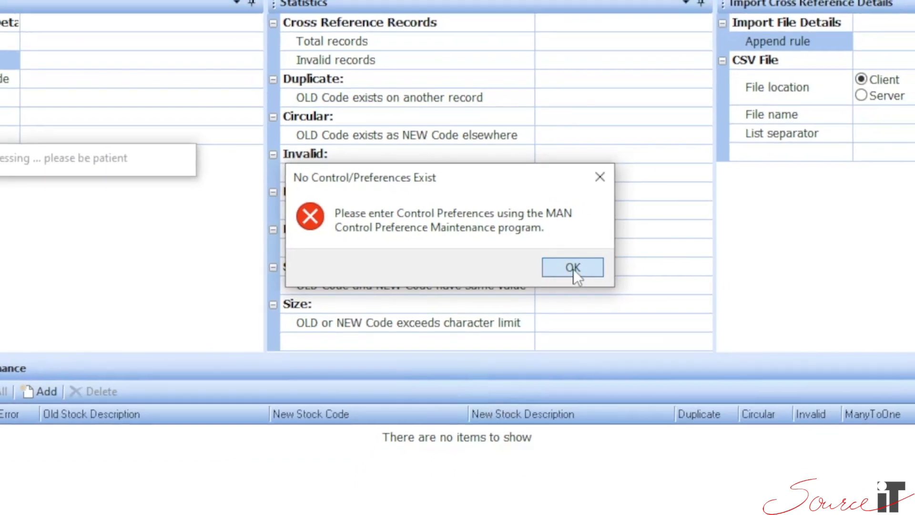
{"action": "left_click", "coordinate": [589, 268]}
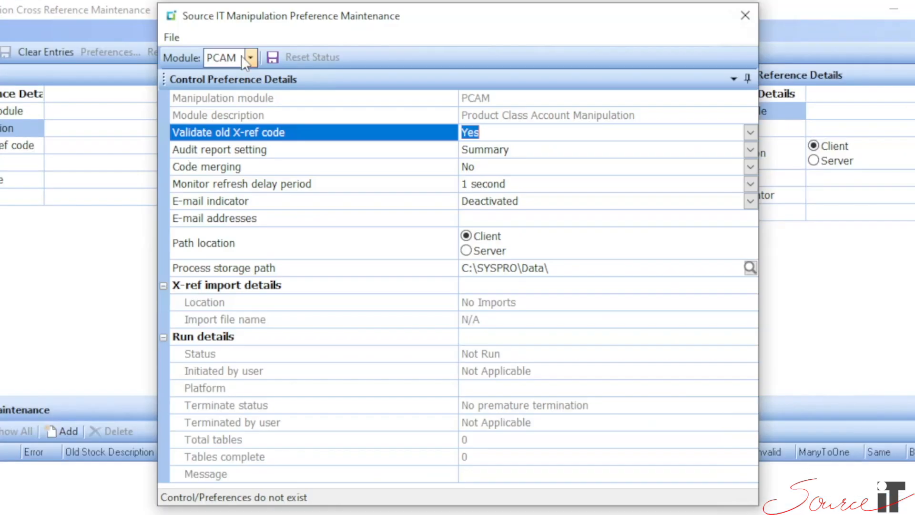
{"action": "left_click", "coordinate": [272, 58]}
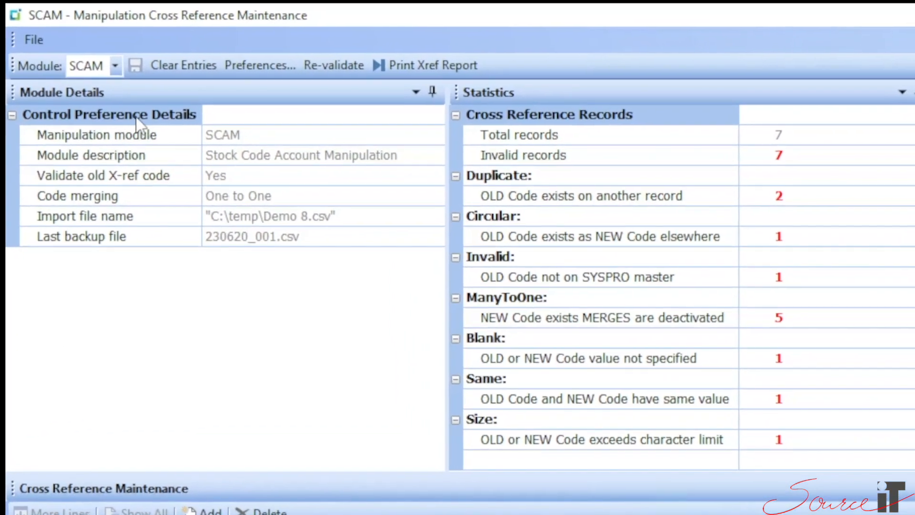
Look over the SCAM module details, statistics, import settings and the cross reference list.
{"action": "left_click", "coordinate": [154, 119]}
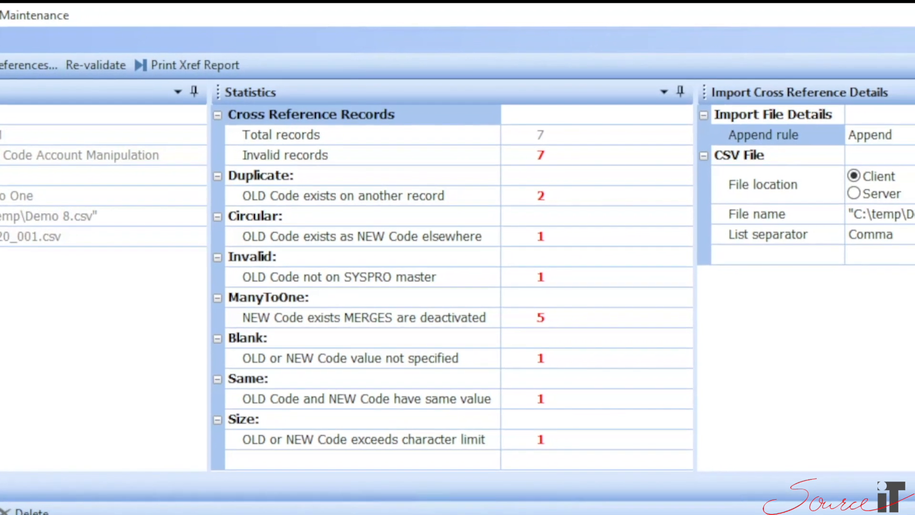
{"action": "left_click", "coordinate": [166, 114]}
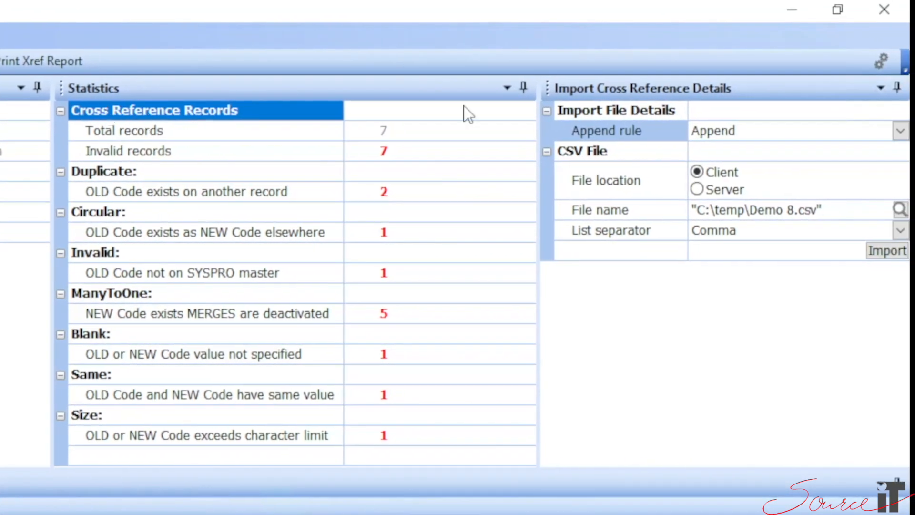
{"action": "left_click", "coordinate": [611, 88]}
{"action": "left_click", "coordinate": [611, 112]}
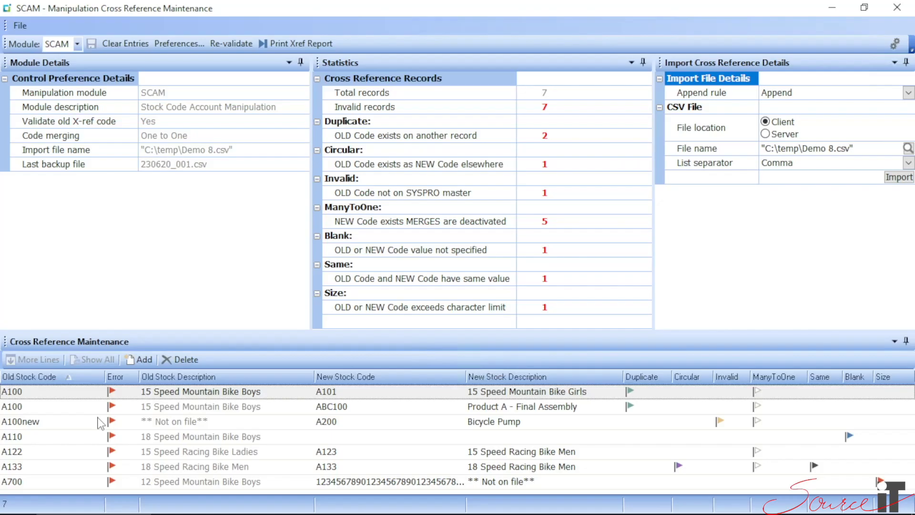
{"action": "left_click", "coordinate": [14, 392]}
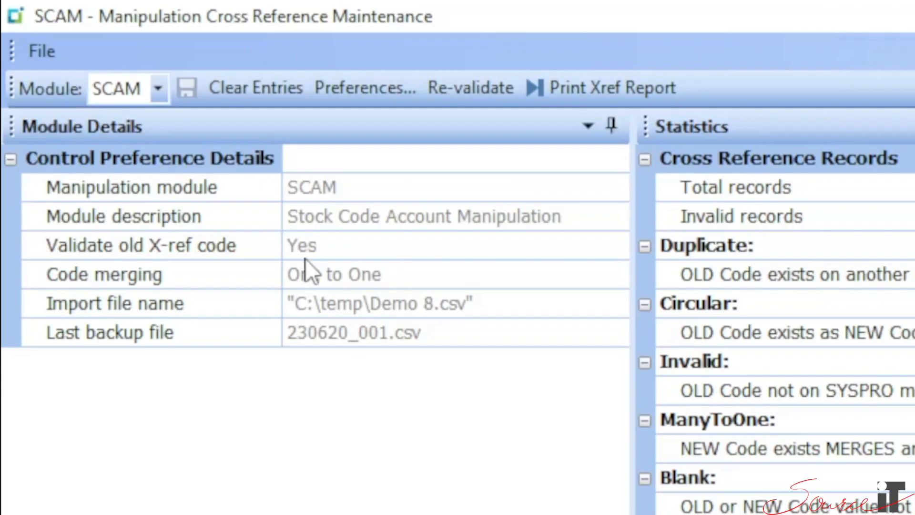
Review SCAM's old X-ref code validation, code merging, import file name and last backup file settings.
{"action": "left_click", "coordinate": [161, 245]}
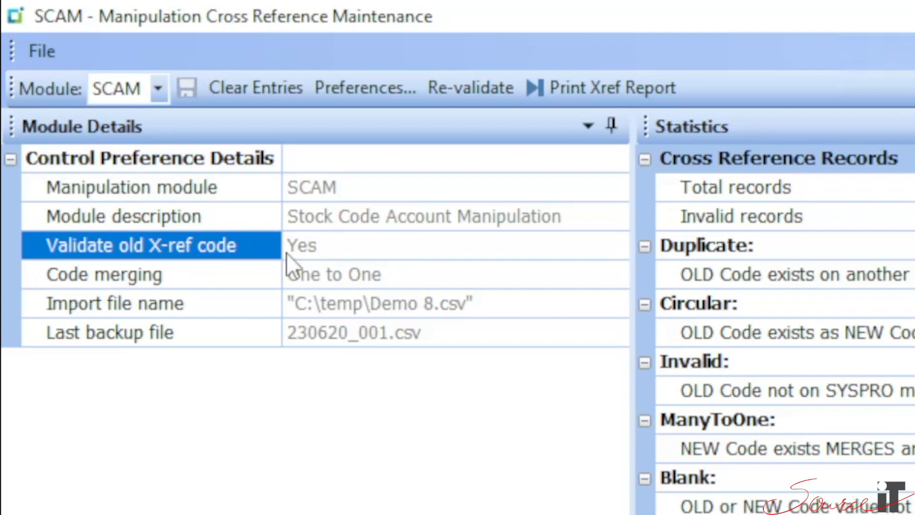
{"action": "left_click", "coordinate": [189, 281]}
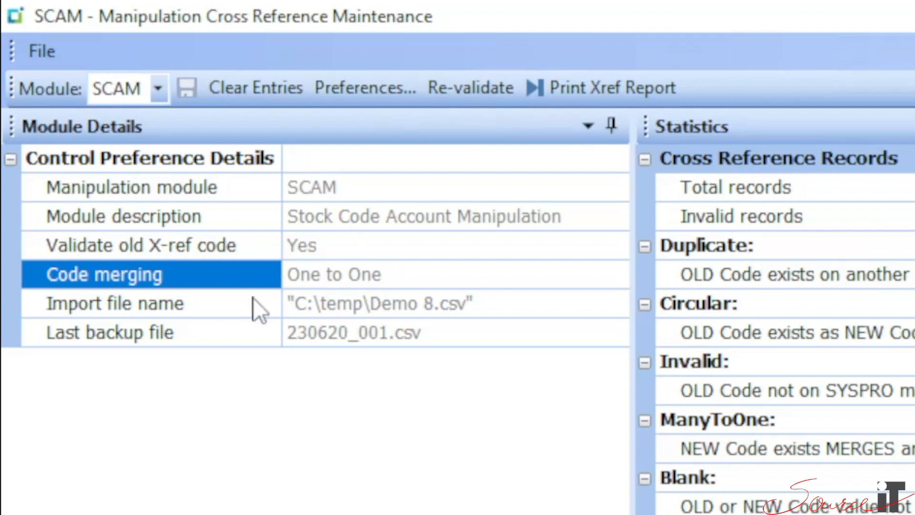
{"action": "left_click", "coordinate": [156, 305]}
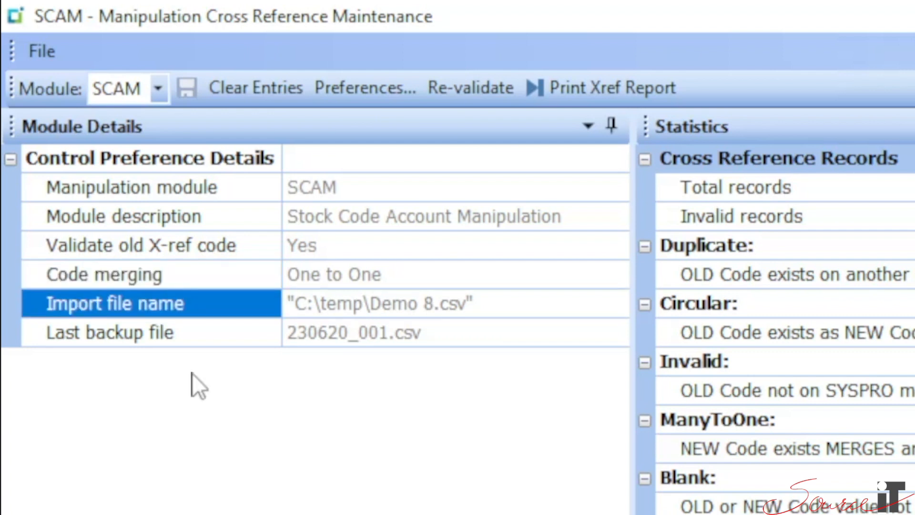
{"action": "left_click", "coordinate": [134, 333]}
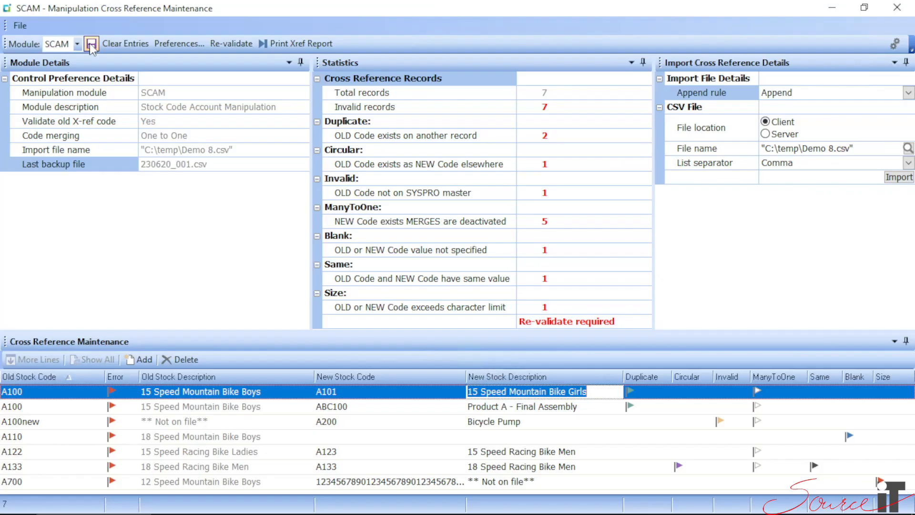
Save the SCAM cross references and inspect the backup file 230620_001.csv in C:\SYSPRO\Data\MAN\SCAM in File Explorer.
{"action": "left_click", "coordinate": [92, 44]}
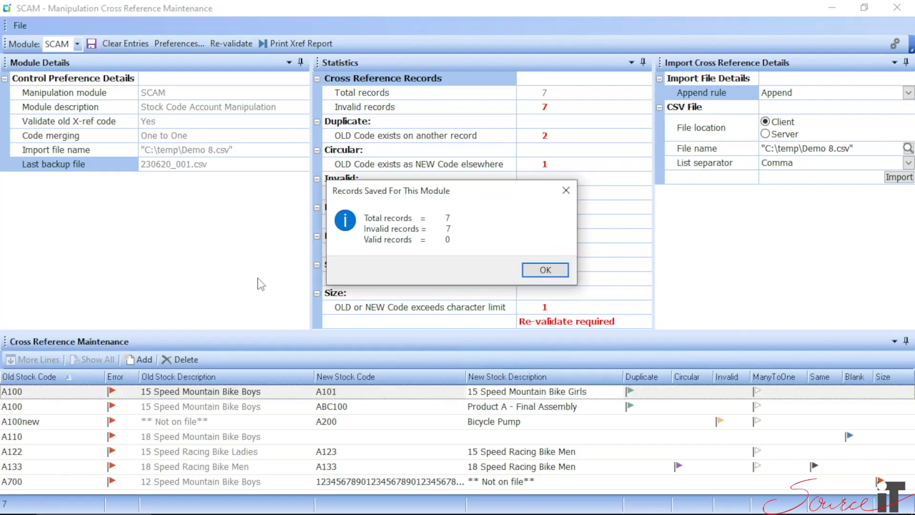
{"action": "left_click", "coordinate": [526, 276]}
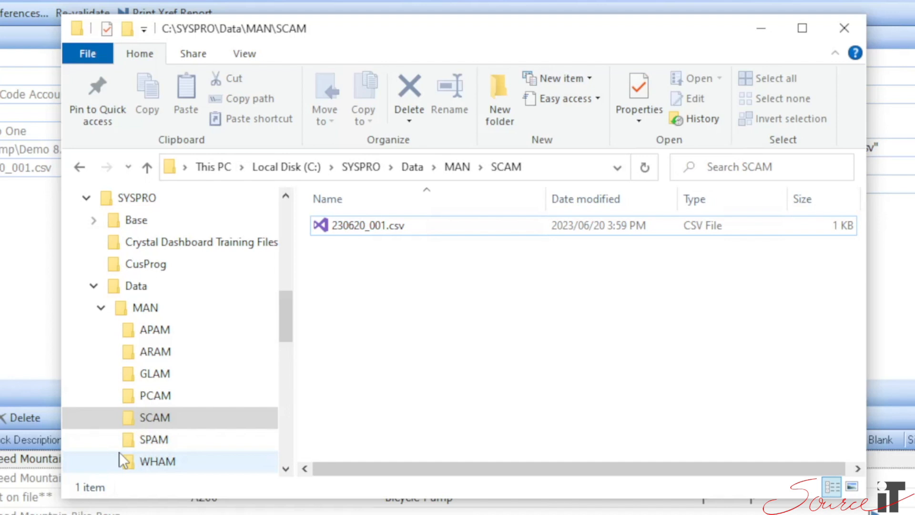
{"action": "left_click", "coordinate": [154, 422]}
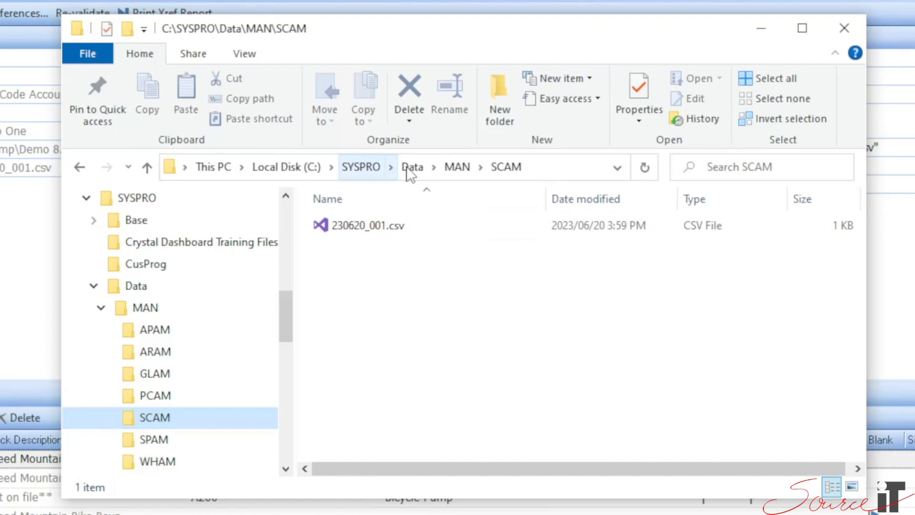
{"action": "left_click", "coordinate": [559, 169]}
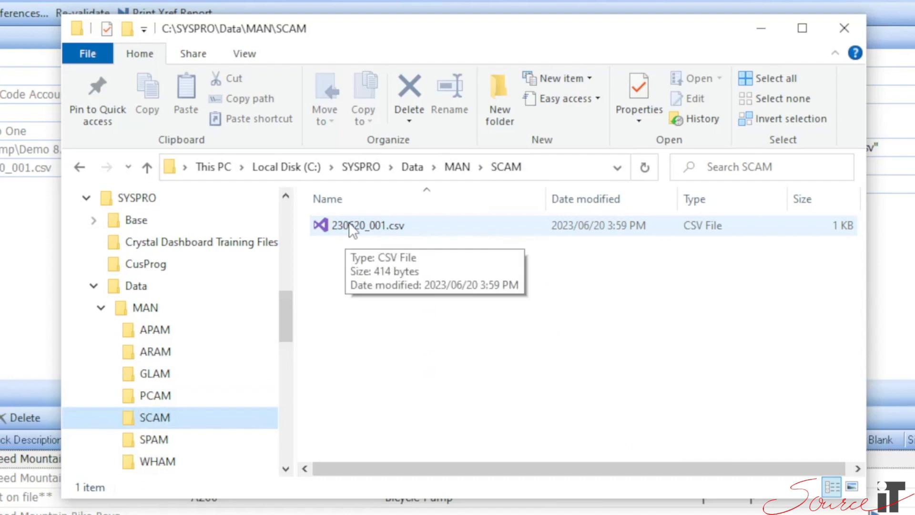
{"action": "left_click", "coordinate": [340, 228]}
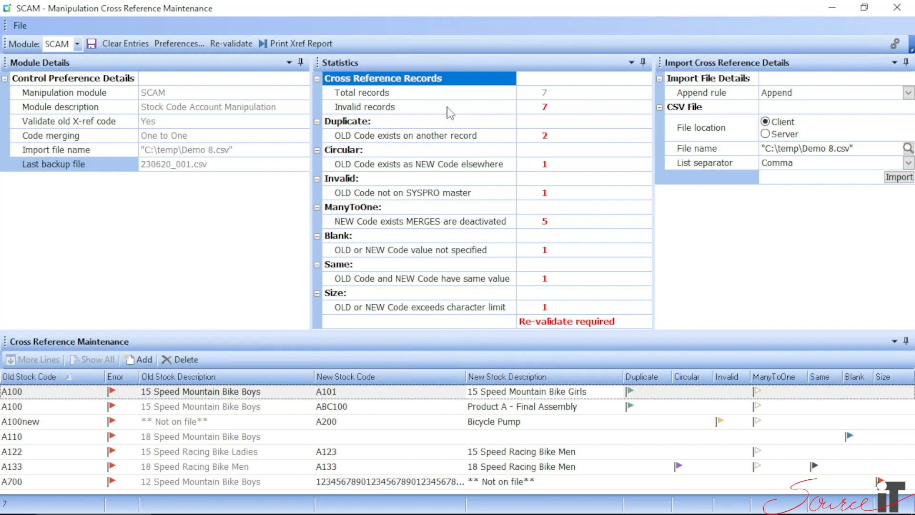
Review the Duplicate, Circular, Invalid and ManyToOne error statistics and re-validate the SCAM cross references.
{"action": "left_click", "coordinate": [363, 124]}
{"action": "left_click", "coordinate": [353, 152]}
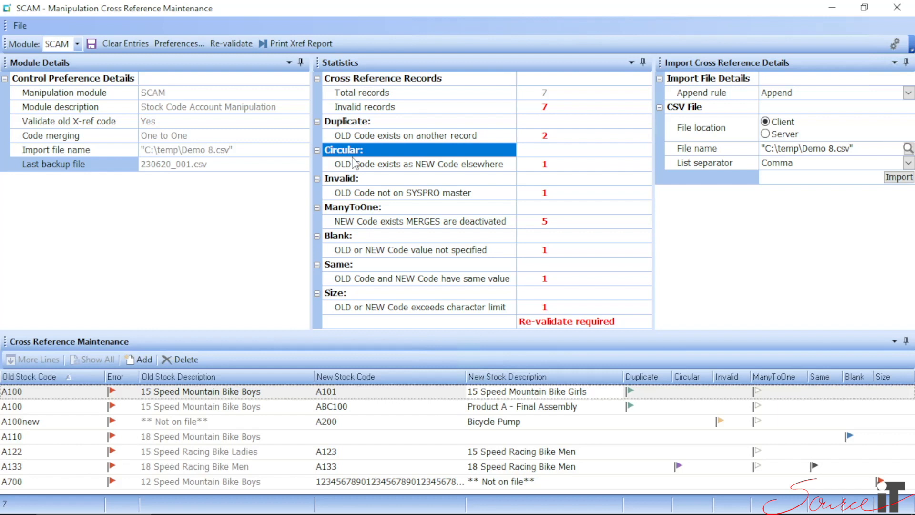
{"action": "left_click", "coordinate": [350, 180]}
{"action": "left_click", "coordinate": [355, 210]}
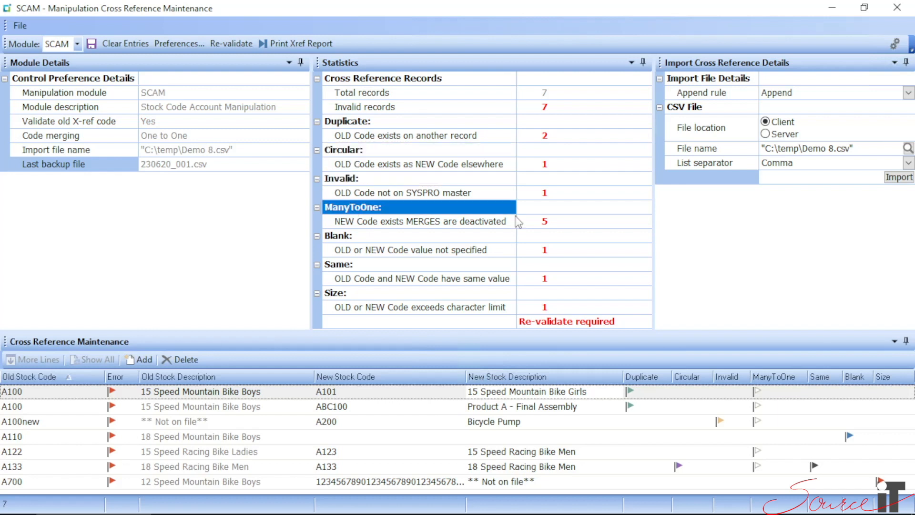
{"action": "left_click", "coordinate": [543, 222]}
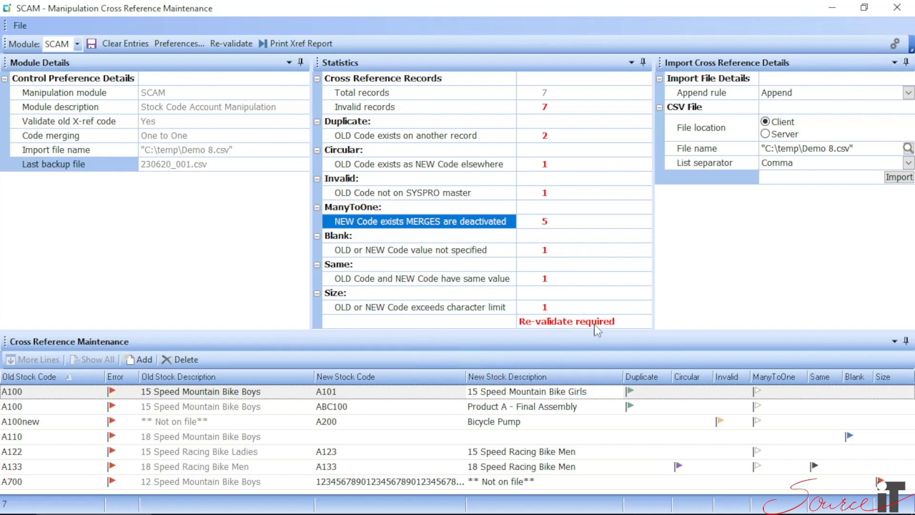
{"action": "left_click", "coordinate": [231, 48]}
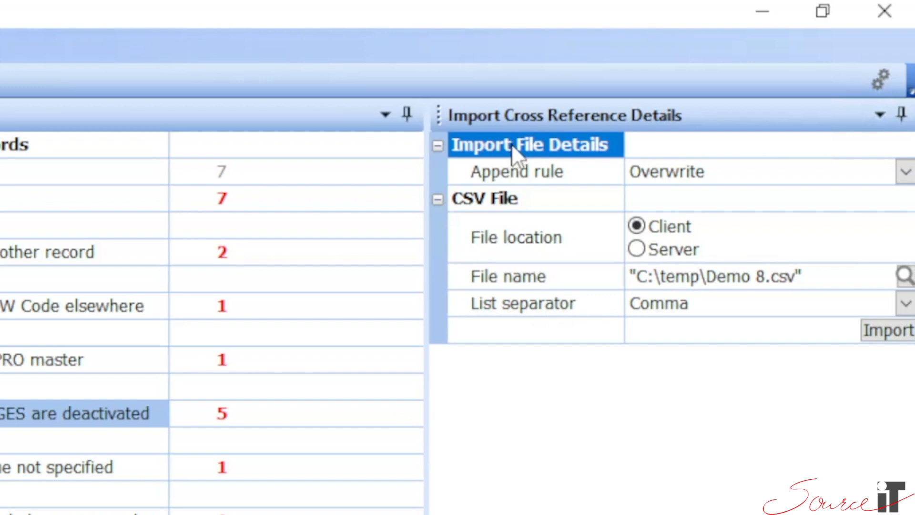
Import C:\temp\Demo 300.csv from the Client location with the Overwrite append rule and Comma as list separator.
{"action": "left_click", "coordinate": [534, 177]}
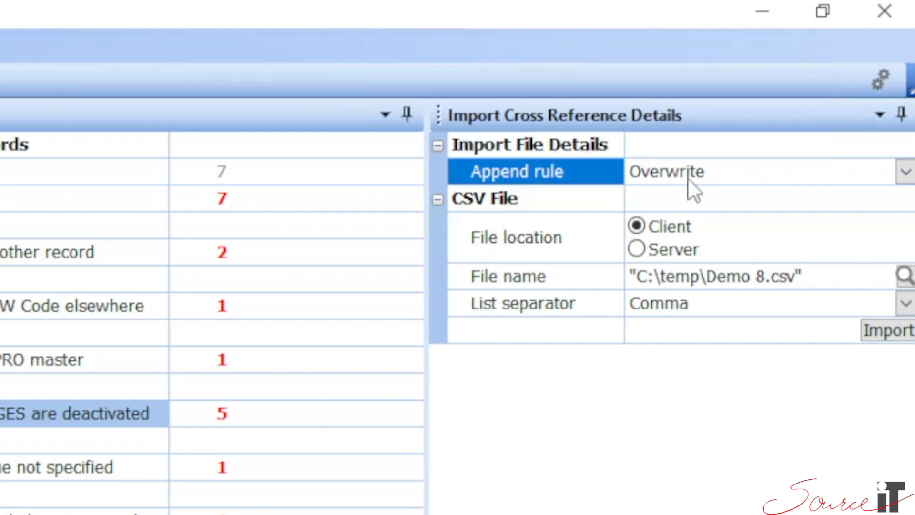
{"action": "left_click", "coordinate": [905, 173]}
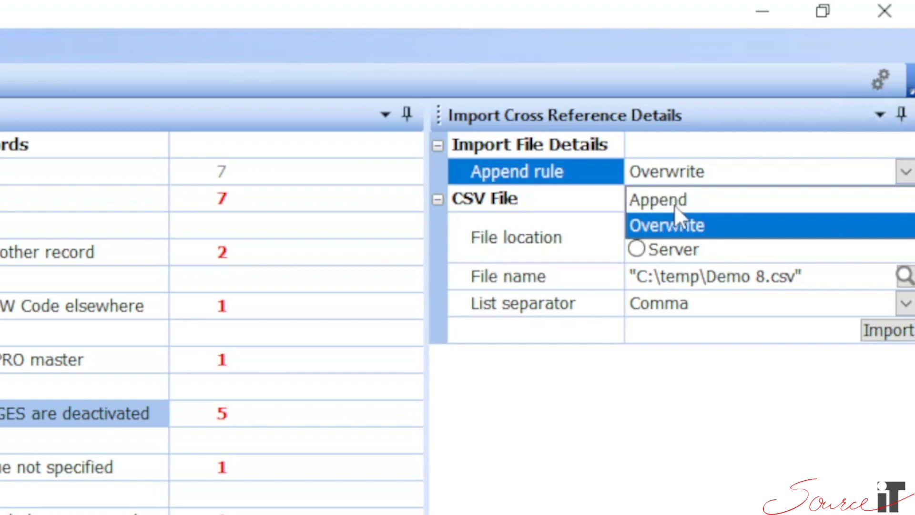
{"action": "left_click", "coordinate": [584, 175]}
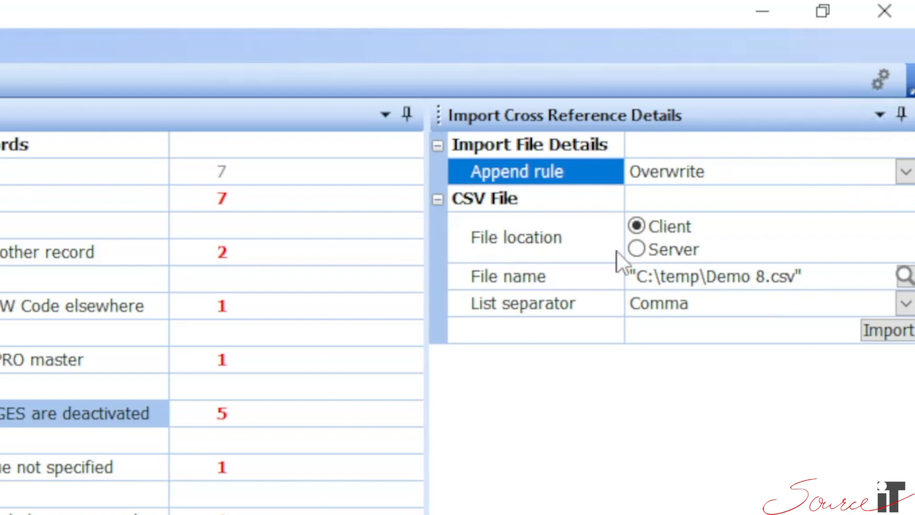
{"action": "left_click", "coordinate": [638, 249]}
{"action": "left_click", "coordinate": [639, 226]}
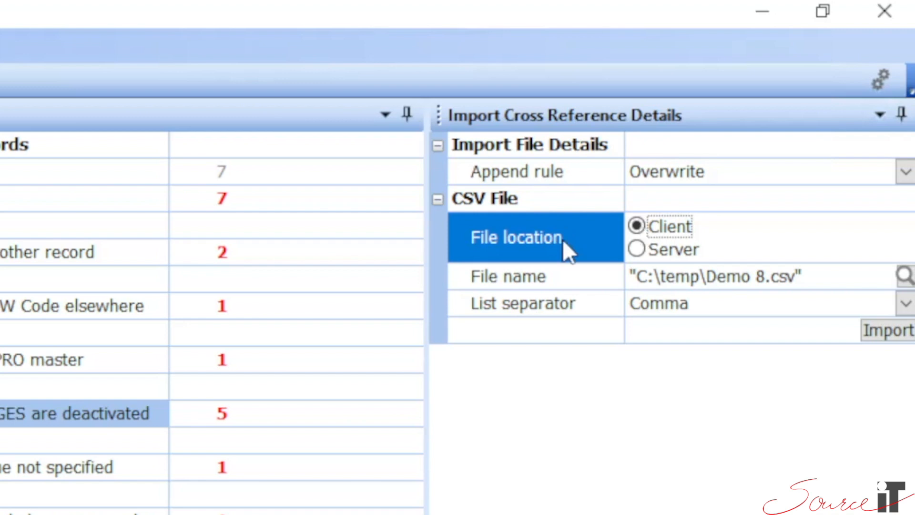
{"action": "left_click", "coordinate": [615, 278]}
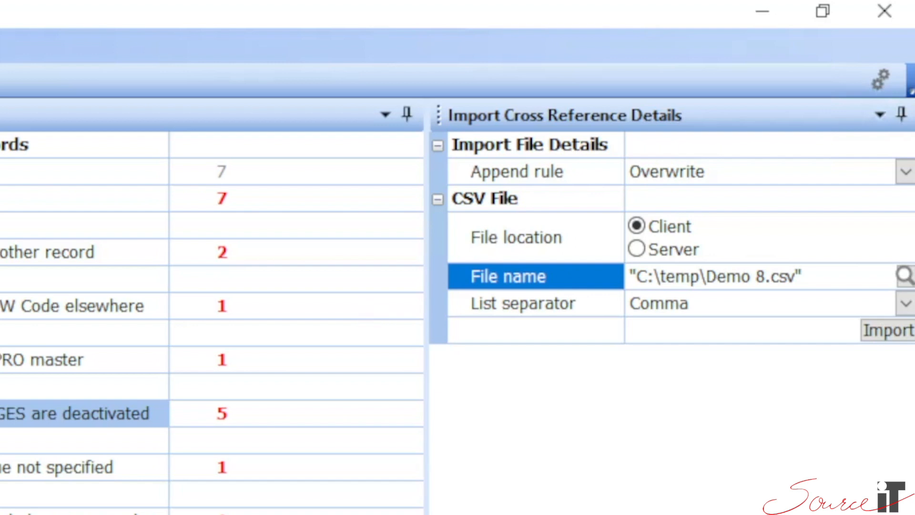
{"action": "left_click", "coordinate": [504, 304]}
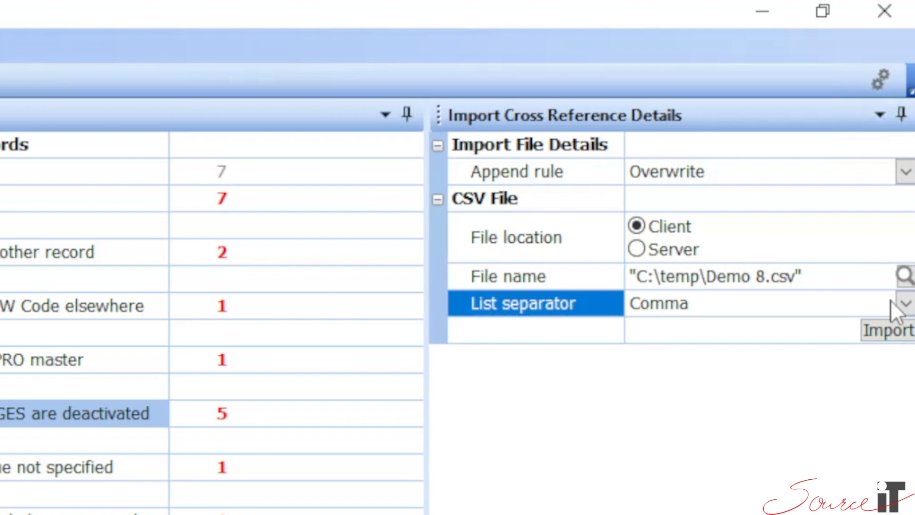
{"action": "left_click", "coordinate": [905, 303]}
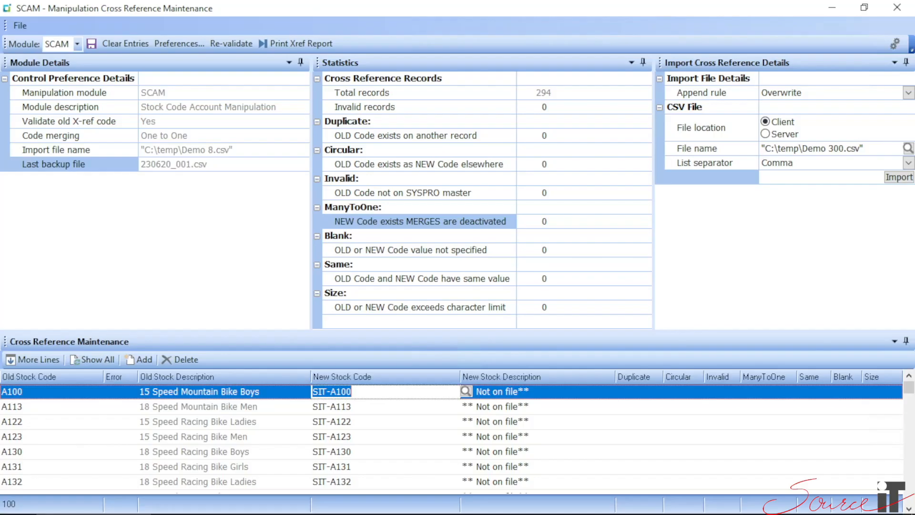
Add a blank entry to the SCAM cross reference list and delete it.
{"action": "left_click", "coordinate": [37, 392]}
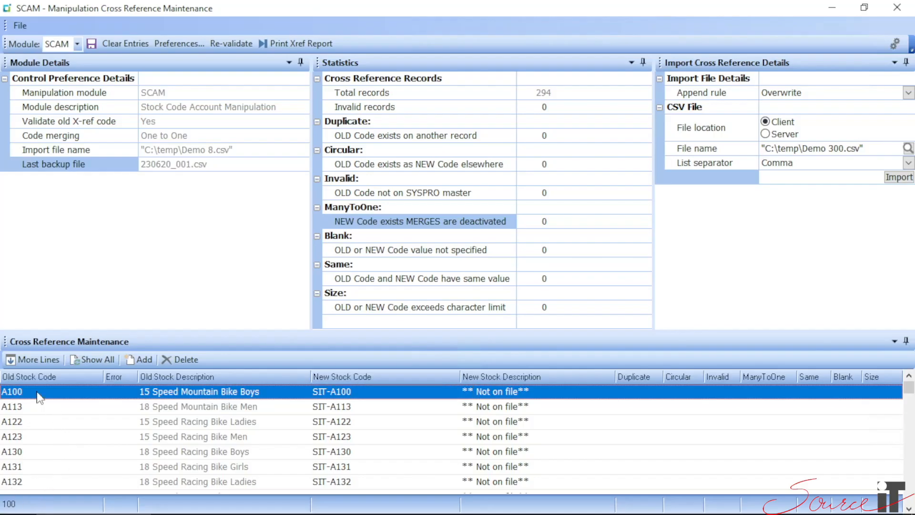
{"action": "left_click", "coordinate": [139, 360]}
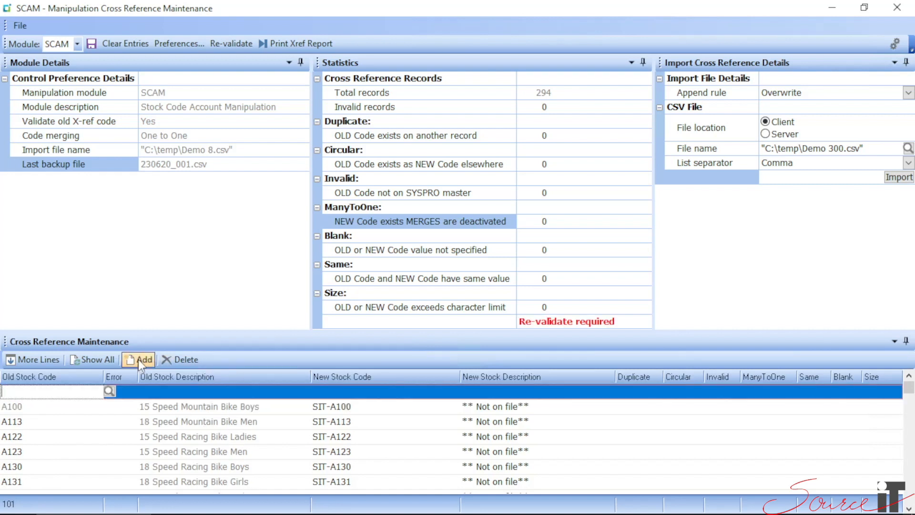
{"action": "left_click", "coordinate": [172, 359]}
{"action": "left_click", "coordinate": [27, 393]}
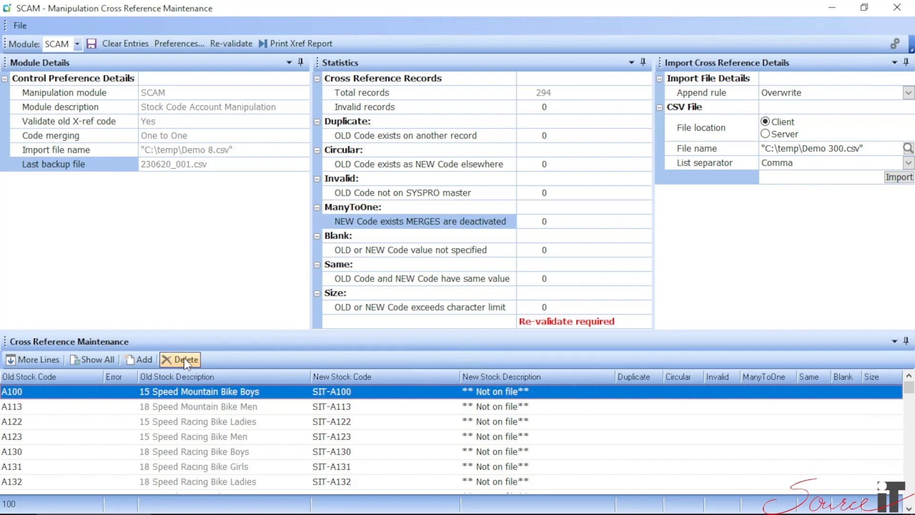
Add a SCAM cross reference entry from old stock code A101 to new stock code A101-new.
{"action": "left_click", "coordinate": [142, 360]}
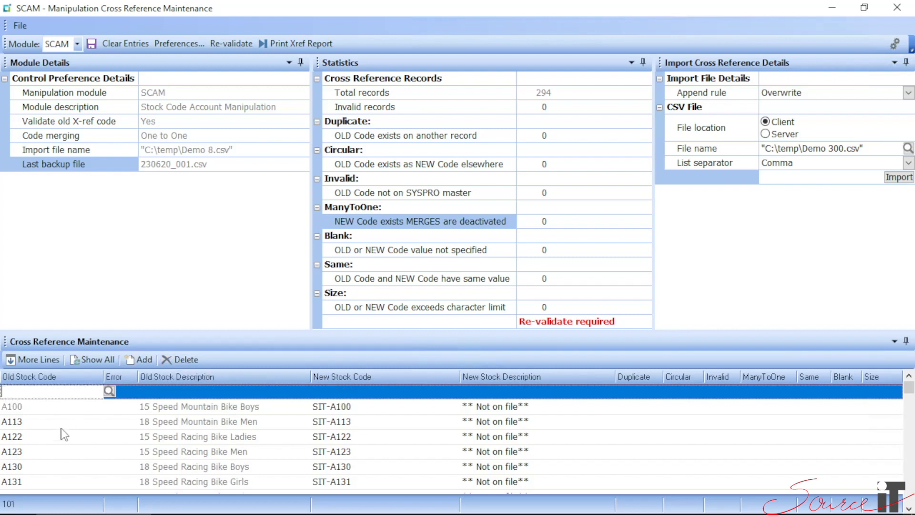
{"action": "type", "text": "A101"}
{"action": "key", "text": "Tab"}
{"action": "type", "text": "A101-new"}
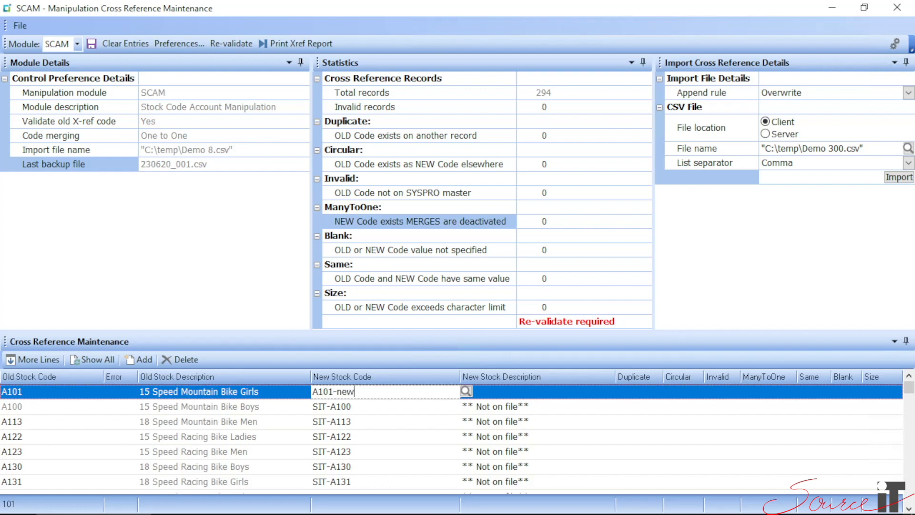
{"action": "left_click", "coordinate": [33, 394]}
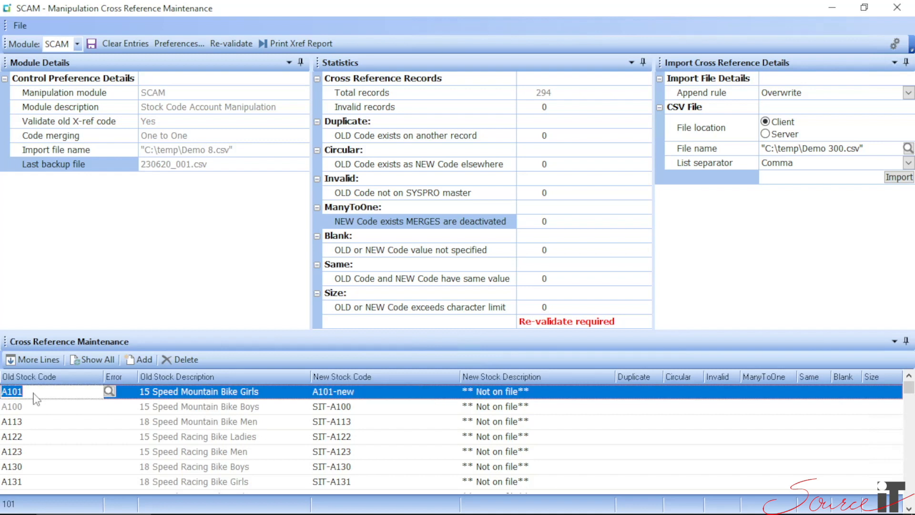
{"action": "left_click", "coordinate": [373, 395]}
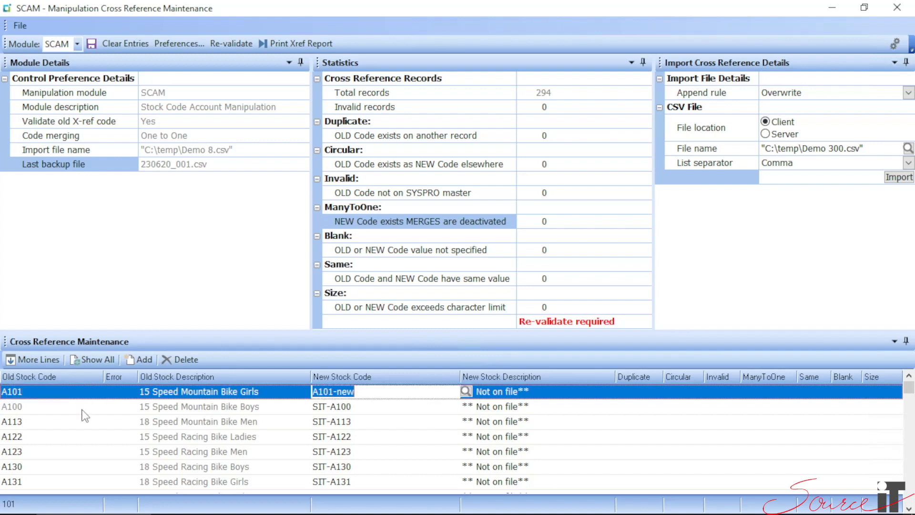
Load more lines in the SCAM cross reference list and show all of its entries.
{"action": "left_click", "coordinate": [39, 362]}
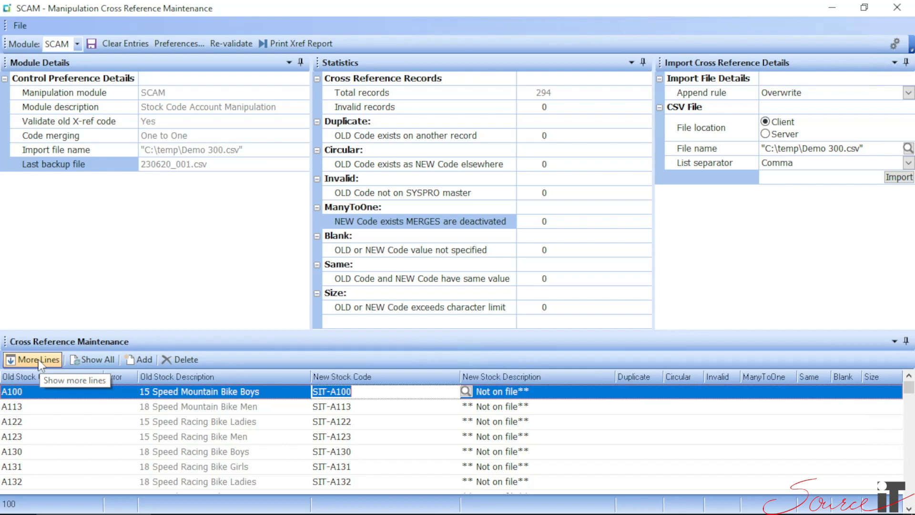
{"action": "left_click", "coordinate": [38, 360]}
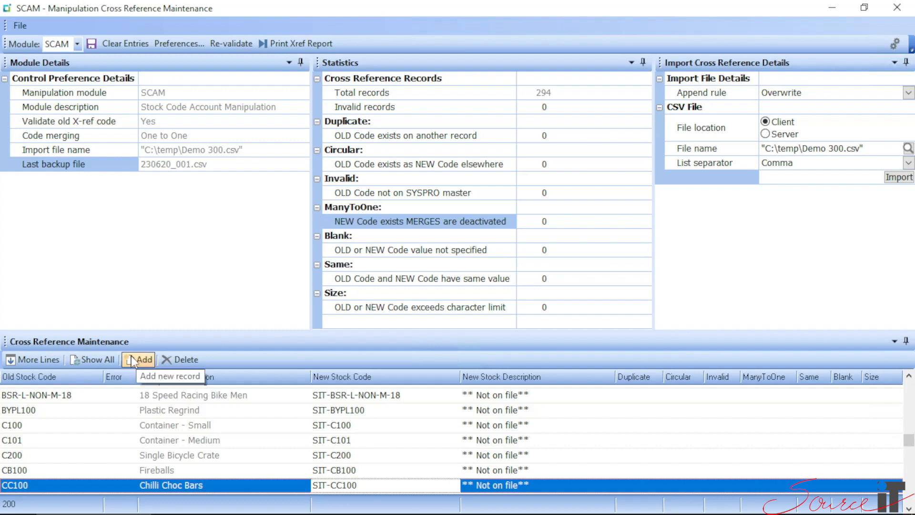
{"action": "left_click", "coordinate": [99, 360]}
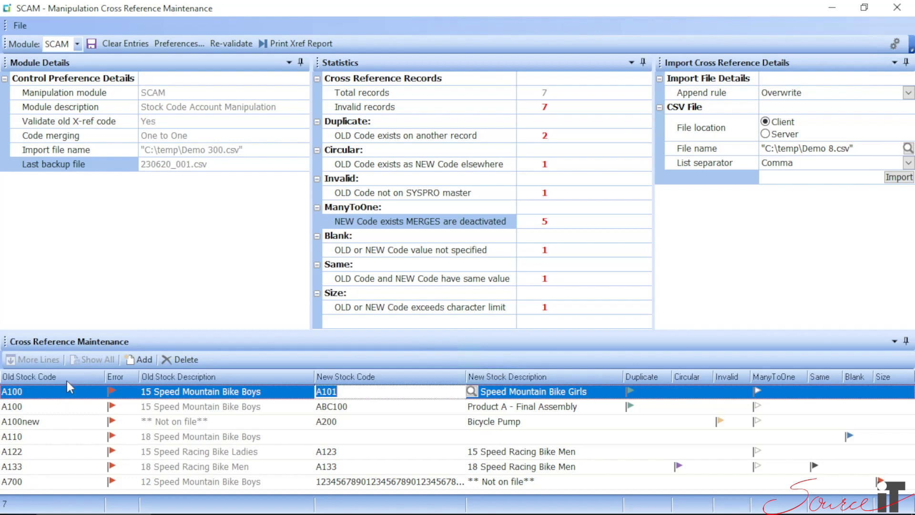
Sort the flagged SCAM entries by Error, Old Stock Code and ManyToOne, ending in old stock code order.
{"action": "left_click", "coordinate": [116, 379]}
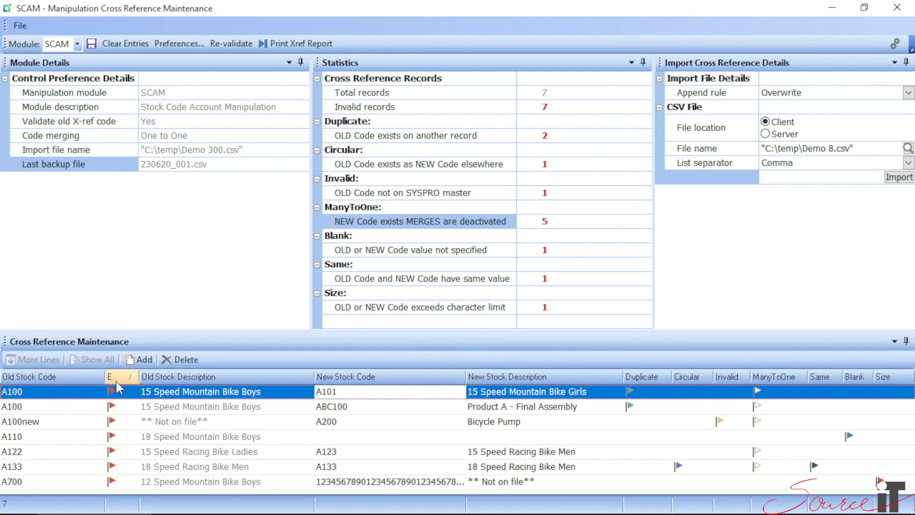
{"action": "left_click", "coordinate": [56, 377]}
{"action": "left_click", "coordinate": [231, 46]}
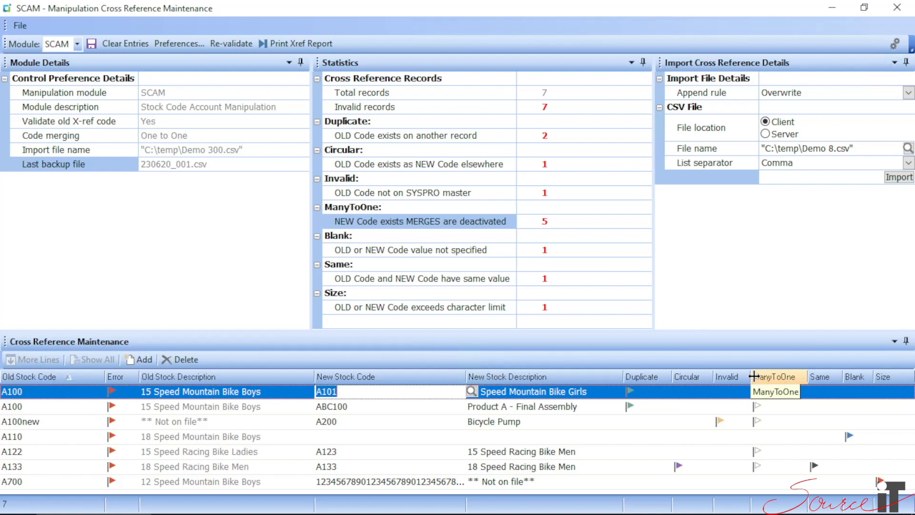
{"action": "left_click", "coordinate": [772, 379]}
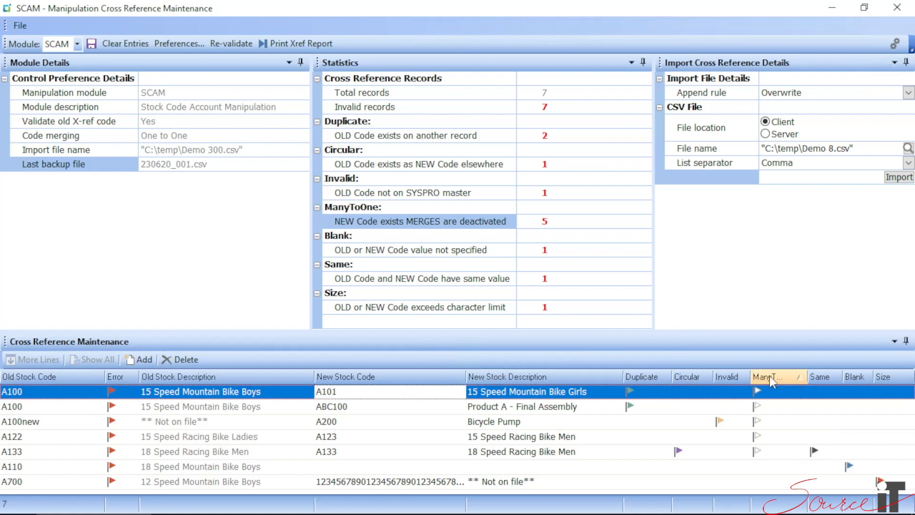
{"action": "left_click", "coordinate": [824, 376]}
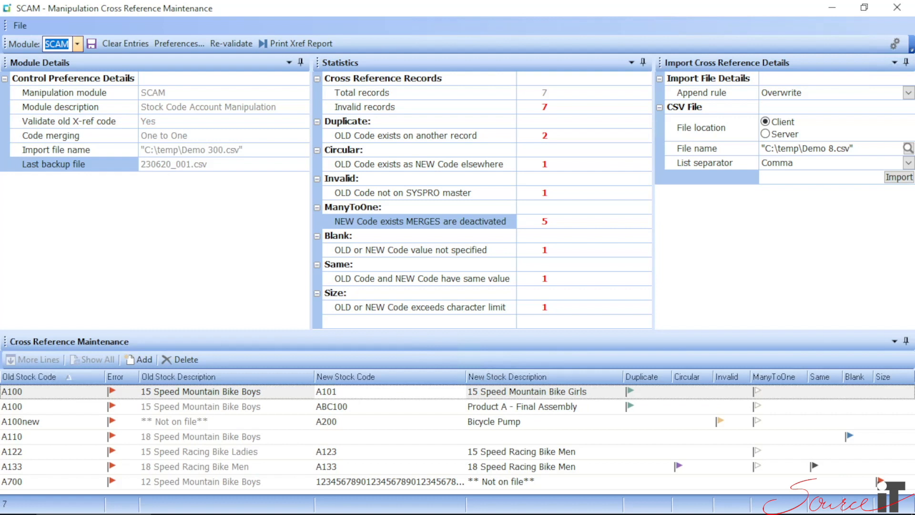
Load the SPAM module and add the Stock Code and Stock Description columns before Old Product Class Code.
{"action": "left_click", "coordinate": [77, 44]}
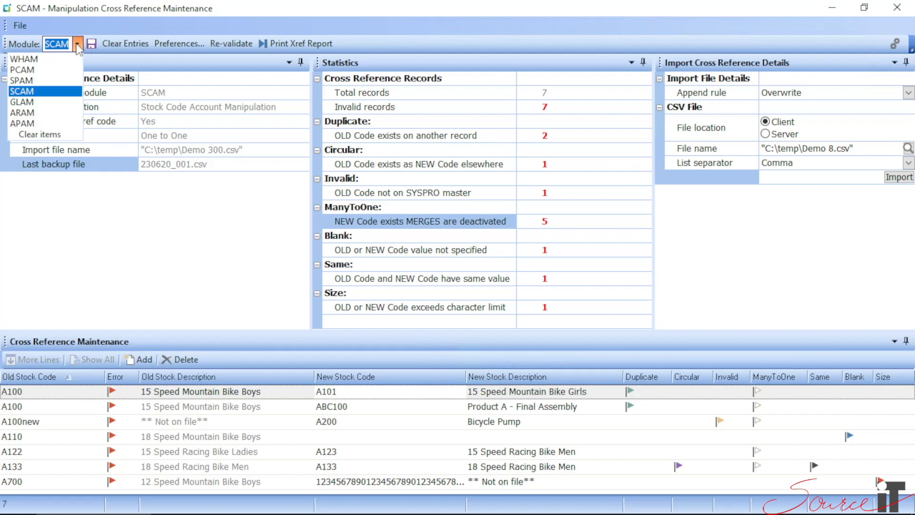
{"action": "left_click", "coordinate": [22, 81]}
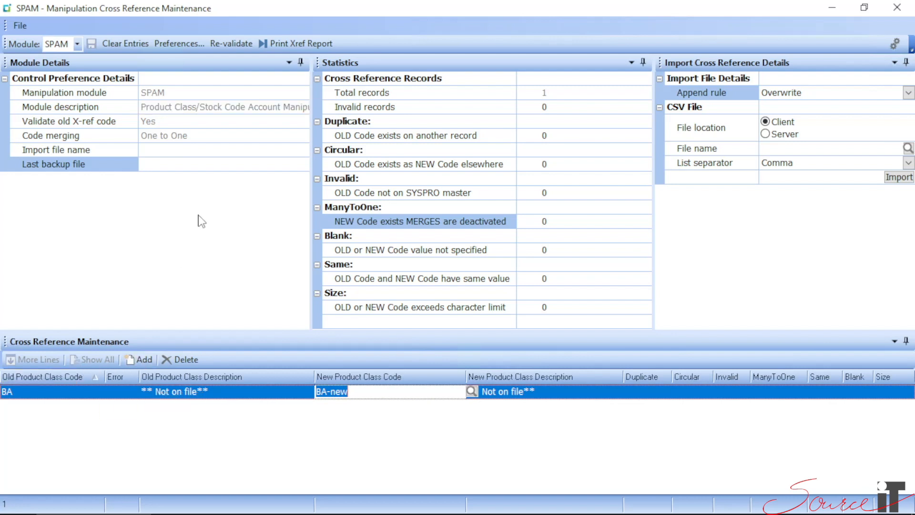
{"action": "right_click", "coordinate": [78, 376]}
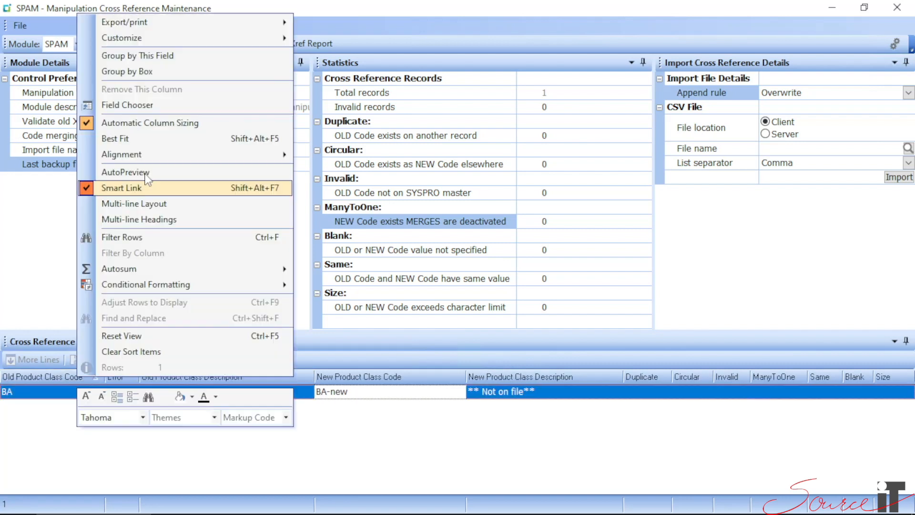
{"action": "left_click", "coordinate": [127, 105]}
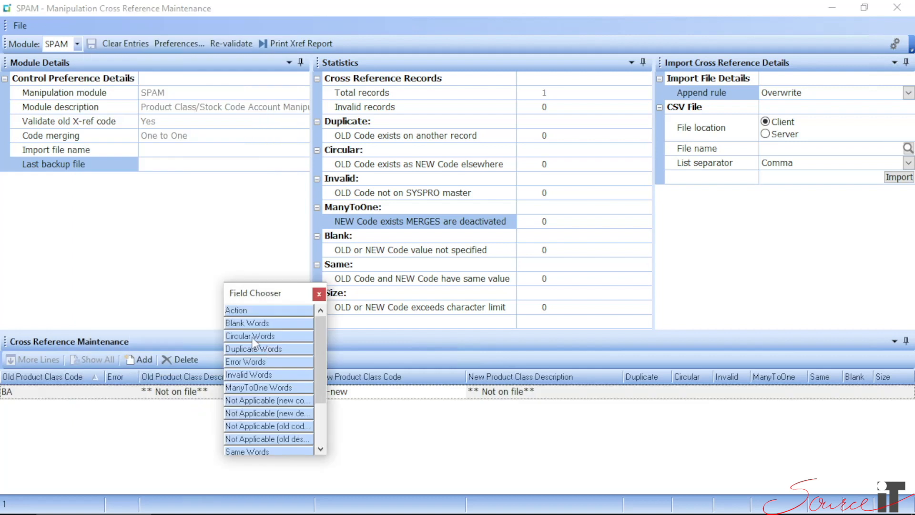
{"action": "scroll", "coordinate": [255, 386], "scroll_direction": "down", "scroll_amount": 2}
{"action": "left_click_drag", "start_coordinate": [254, 424], "coordinate": [180, 422]}
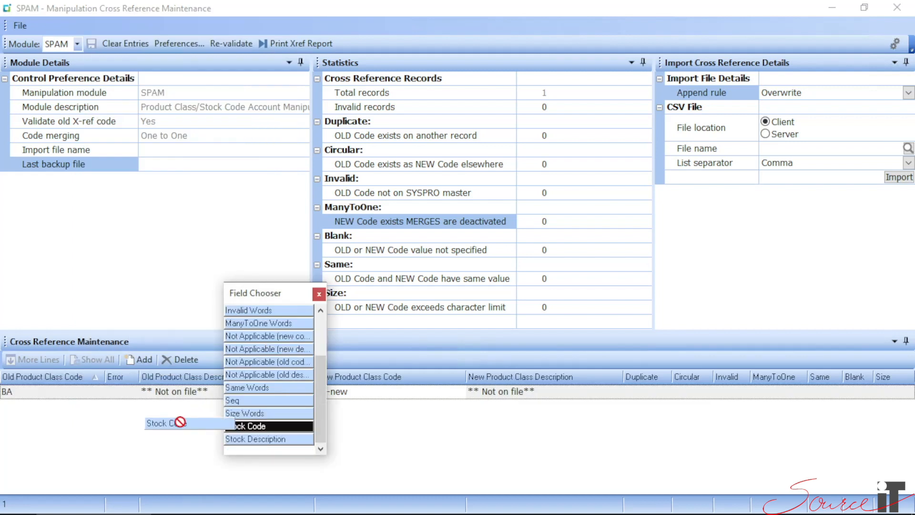
{"action": "left_click_drag", "start_coordinate": [180, 421], "coordinate": [128, 429]}
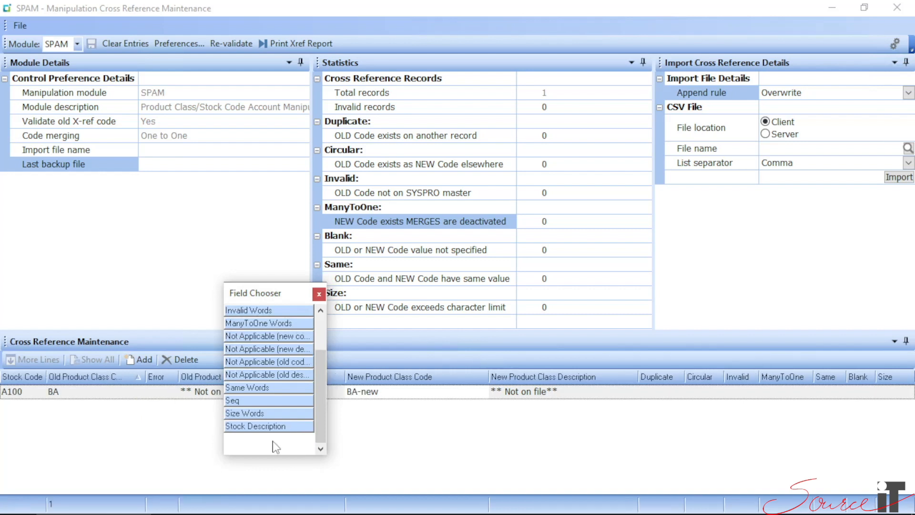
{"action": "left_click_drag", "start_coordinate": [267, 426], "coordinate": [75, 384]}
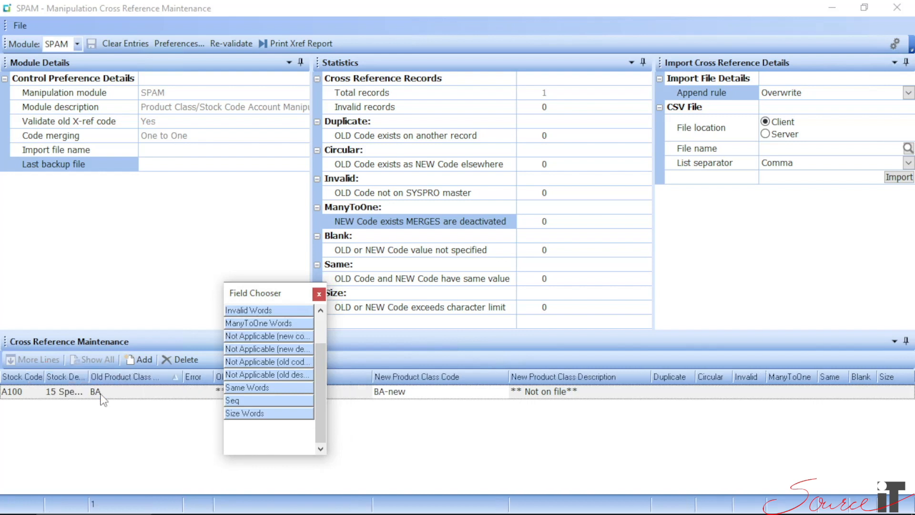
{"action": "left_click", "coordinate": [103, 399]}
{"action": "left_click", "coordinate": [319, 295]}
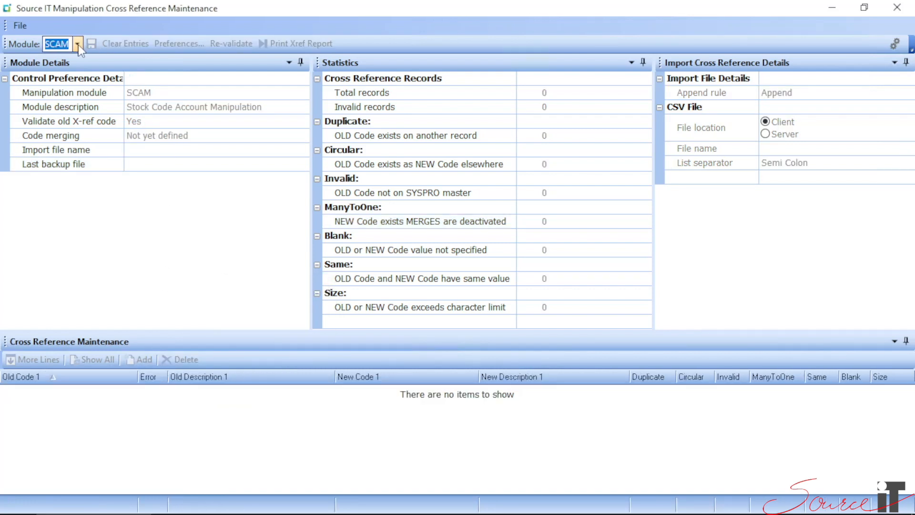
Load the SCAM module, start clearing all its cross reference entries and cancel the clearing.
{"action": "left_click", "coordinate": [77, 44]}
{"action": "left_click", "coordinate": [28, 92]}
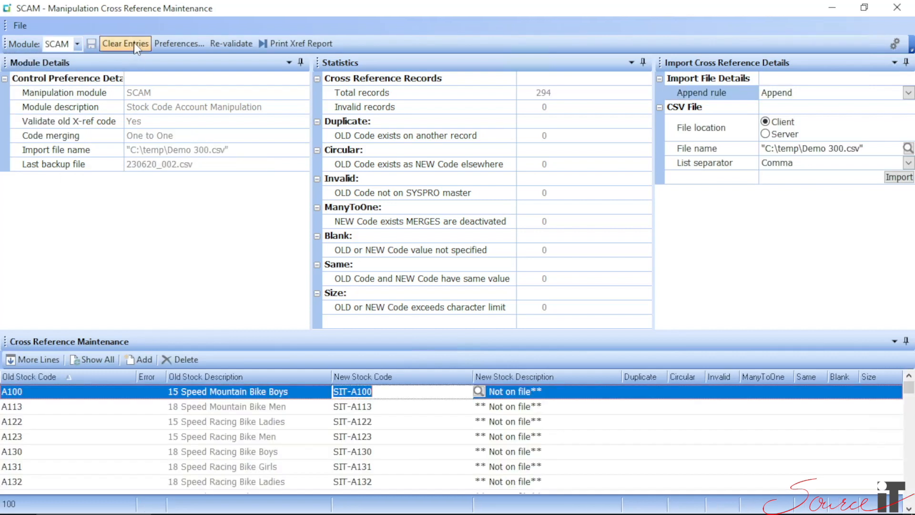
{"action": "left_click", "coordinate": [135, 44]}
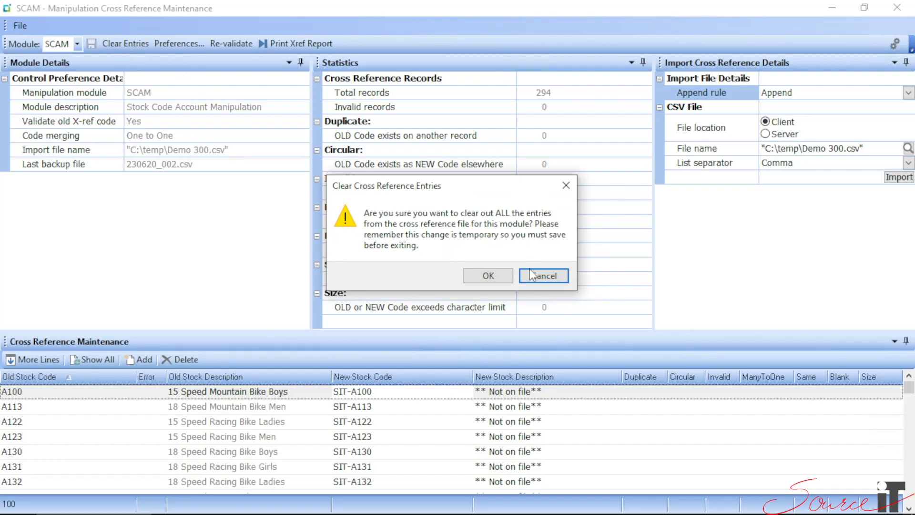
{"action": "left_click", "coordinate": [546, 277]}
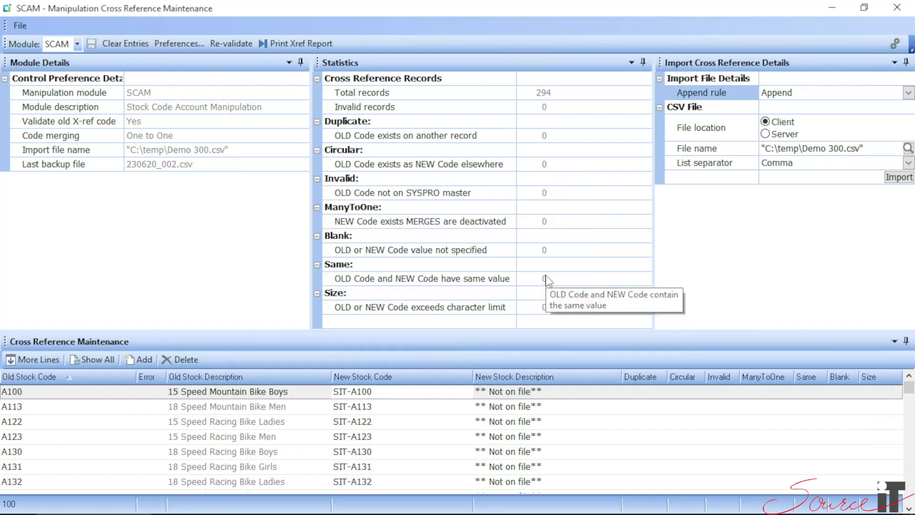
Preview the SCAM cross reference report with invalid and valid entries using Microsoft Print to PDF, and close the preview.
{"action": "left_click", "coordinate": [293, 44]}
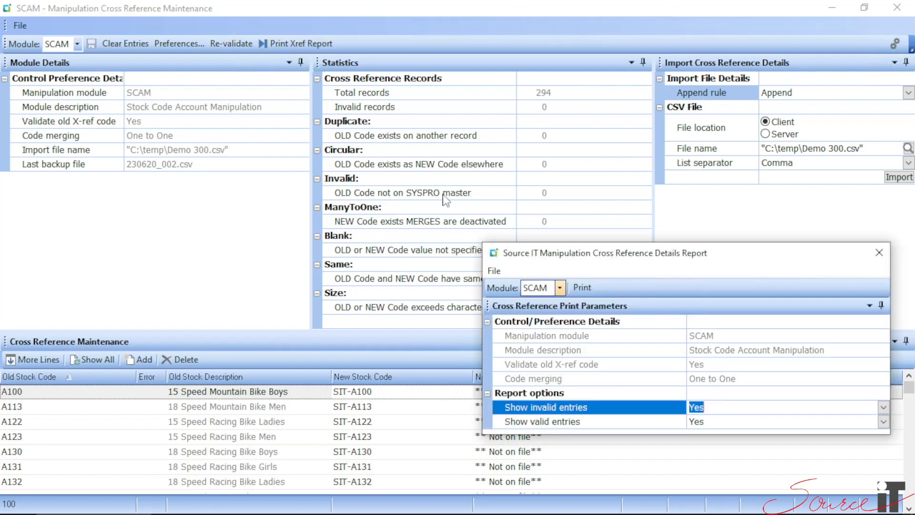
{"action": "left_click", "coordinate": [588, 288]}
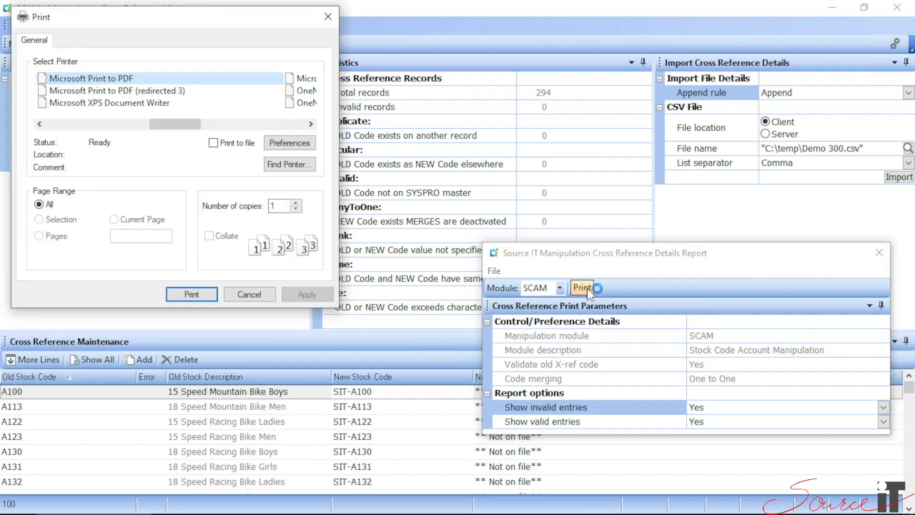
{"action": "left_click", "coordinate": [191, 294]}
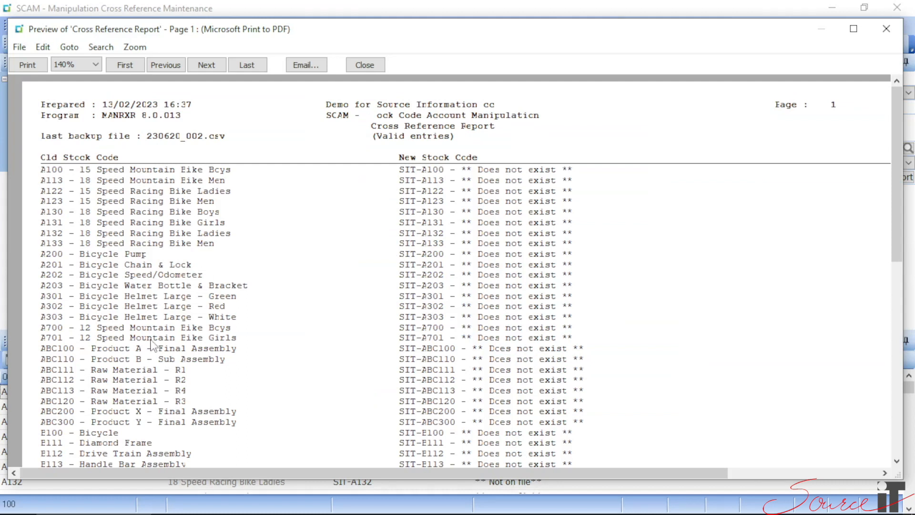
{"action": "left_click", "coordinate": [364, 65]}
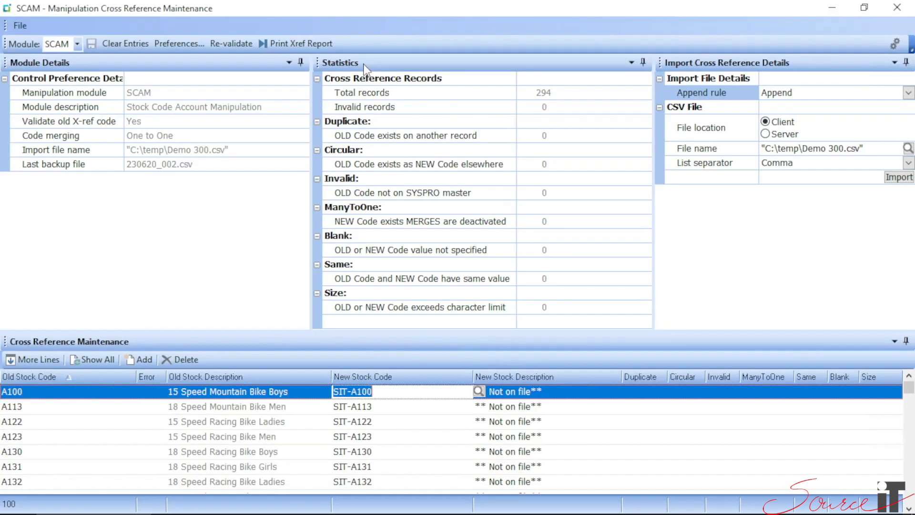